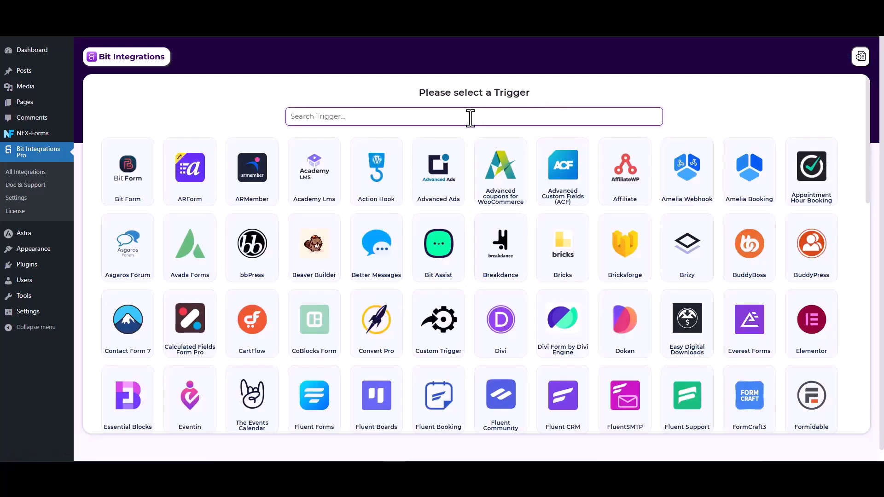
- Set NEX-Forms with Form Submission as the trigger and start fetching a test submission
text(nex)
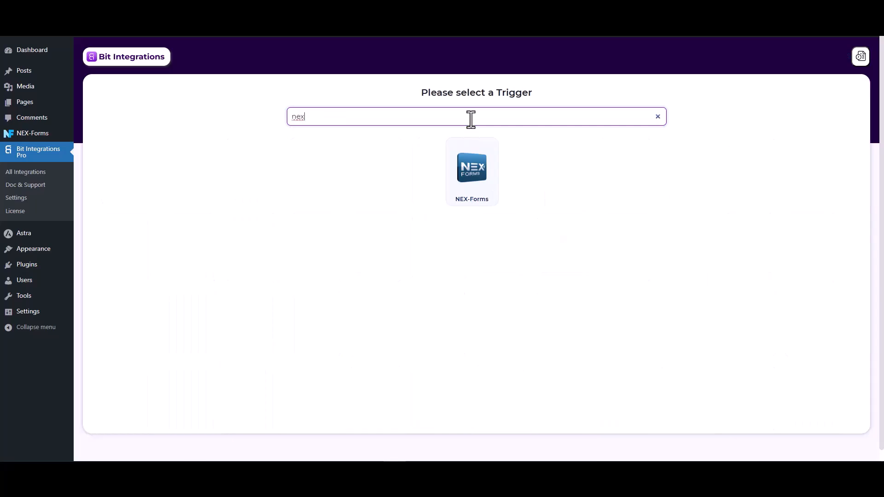
click(475, 175)
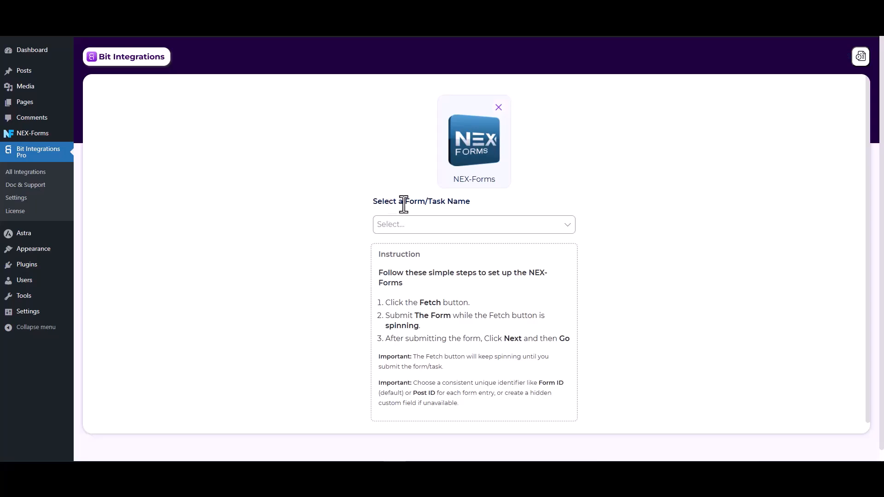
click(426, 224)
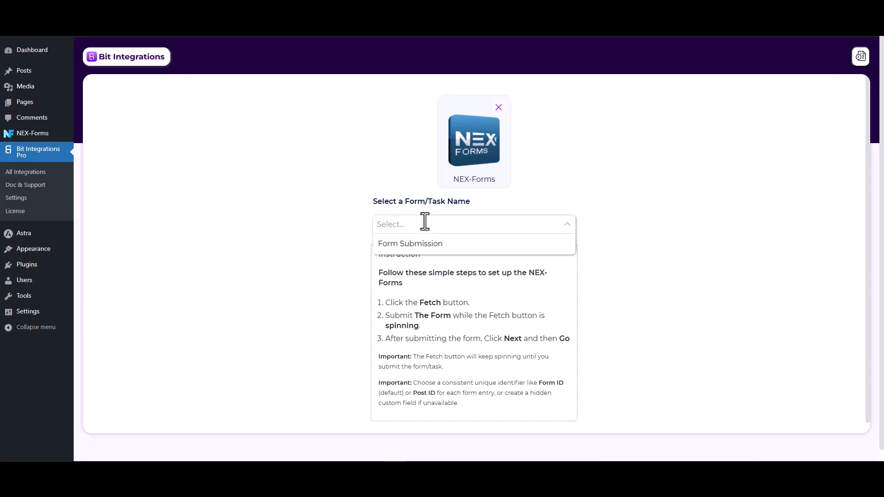
click(411, 244)
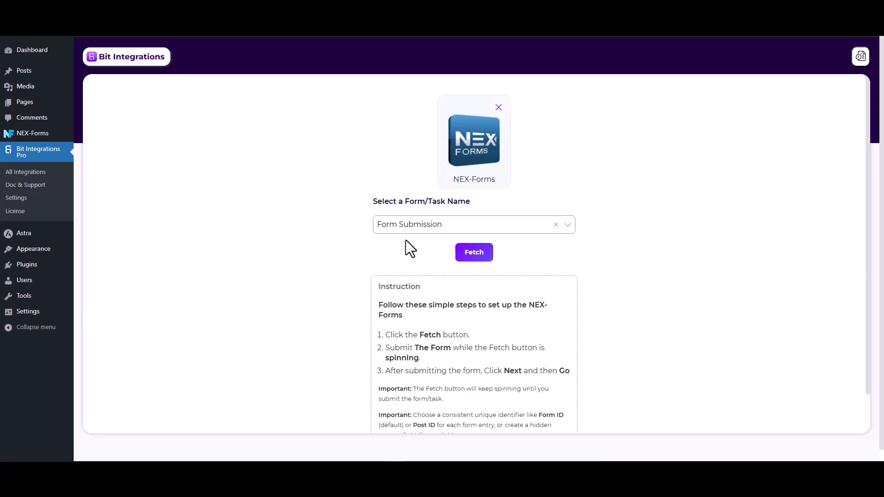
click(473, 258)
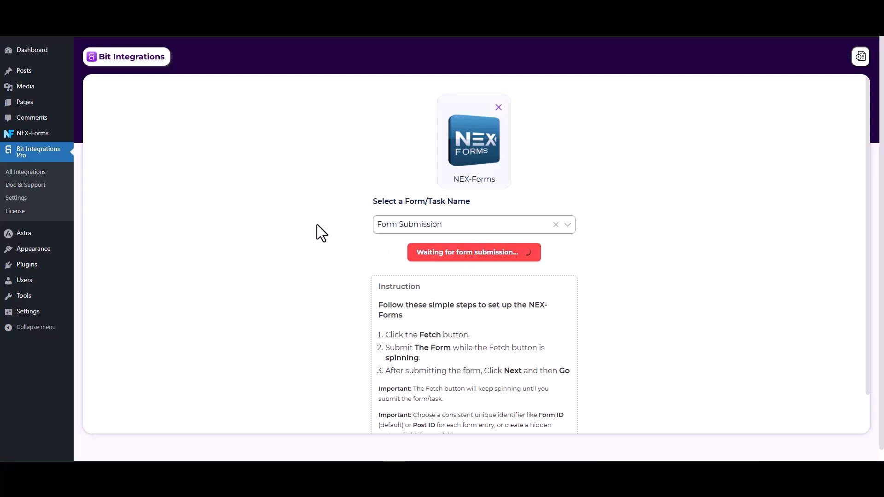
- Submit the NEX-Forms form with a test first name, last name, e-mail and corrected phone number
key(ctrl+Tab)
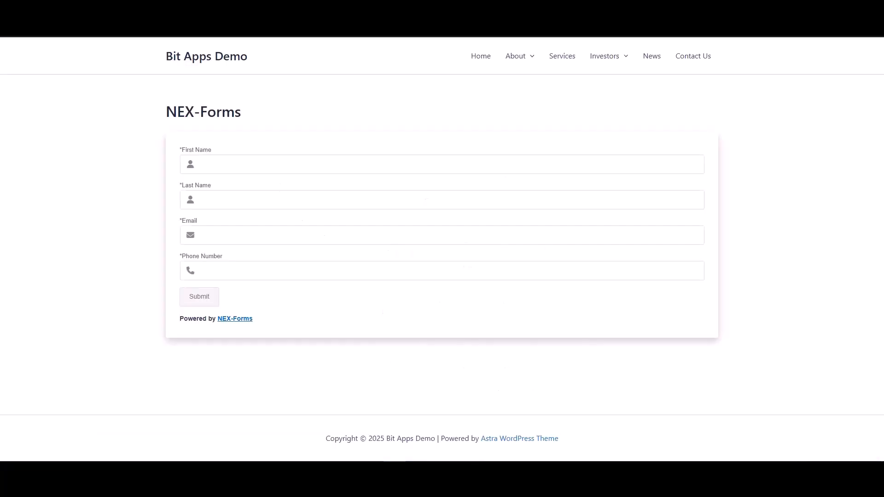
click(266, 165)
text(Test)
click(470, 199)
text(Test-1)
click(476, 235)
text(test@gmail.com)
key(Tab)
text(122355)
key(BackSpace)
key(BackSpace)
key(BackSpace)
key(BackSpace)
text(234)
click(201, 299)
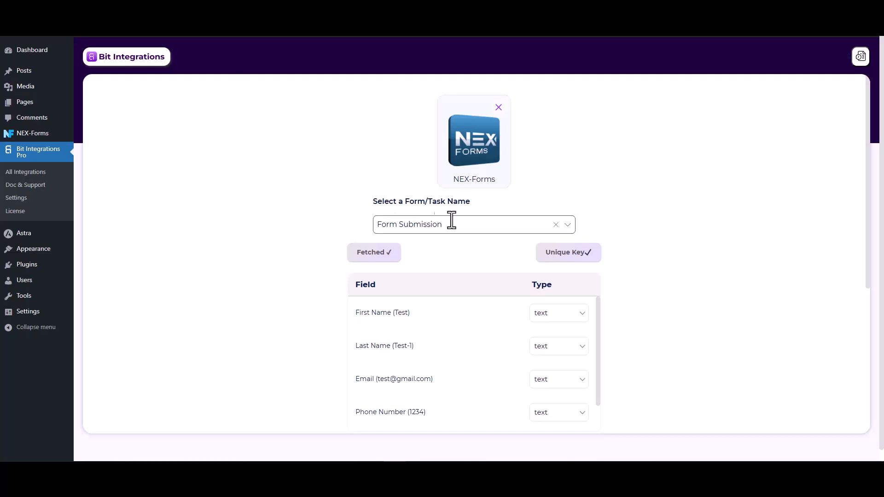
- Review the fetched First Name, Last Name, Email, Phone and Form Id fields and proceed to action selection
scroll(465, 235, down, 2)
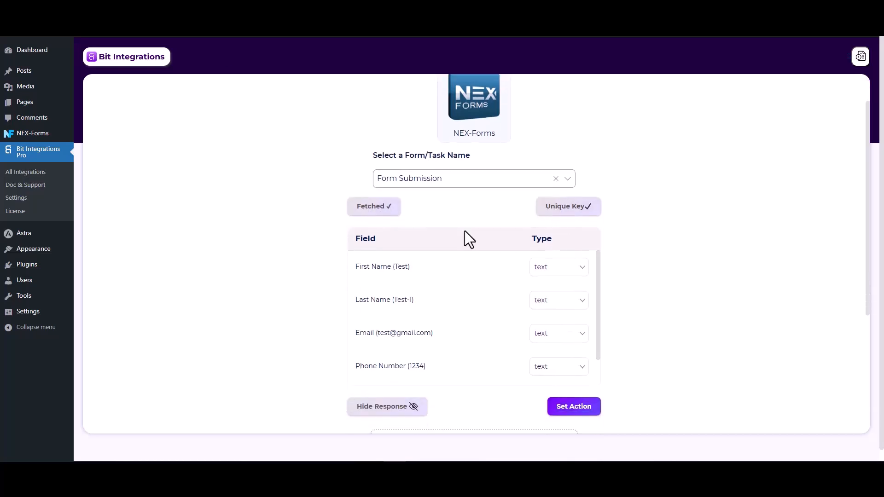
scroll(536, 267, down, 3)
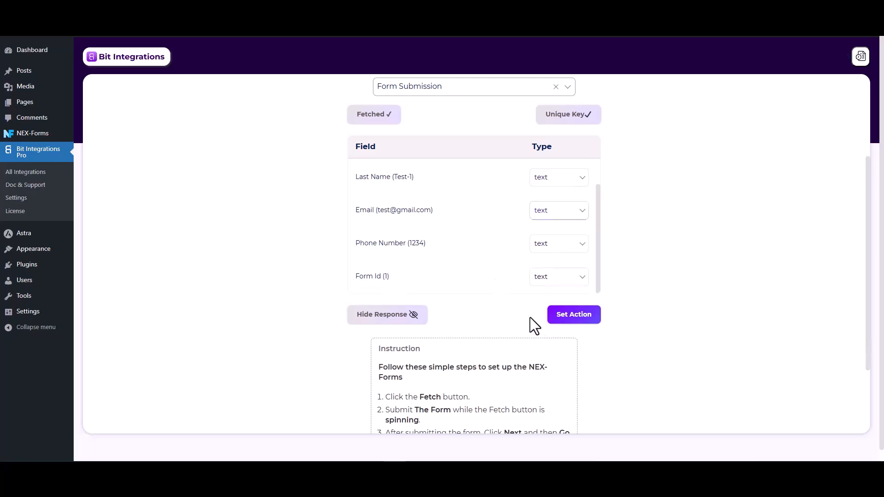
click(573, 318)
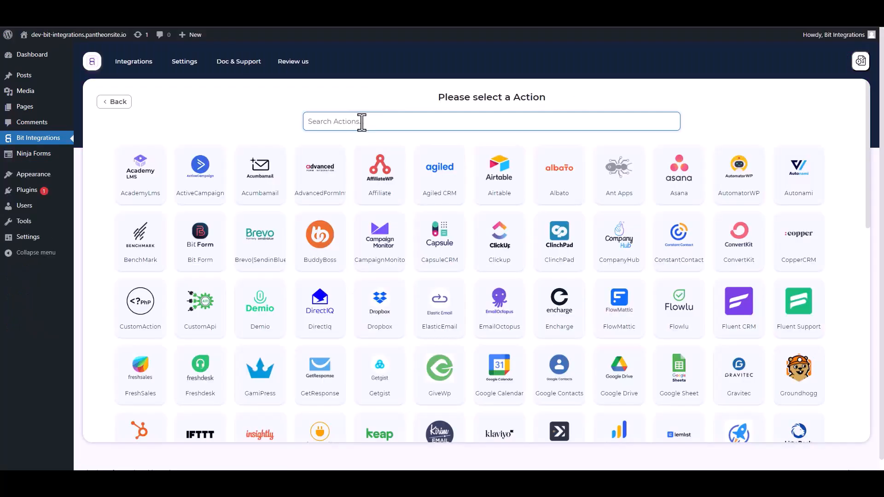
click(361, 121)
- Choose NutshellCRM as the action and open Nutshell's API Keys page for credentials
text(nut)
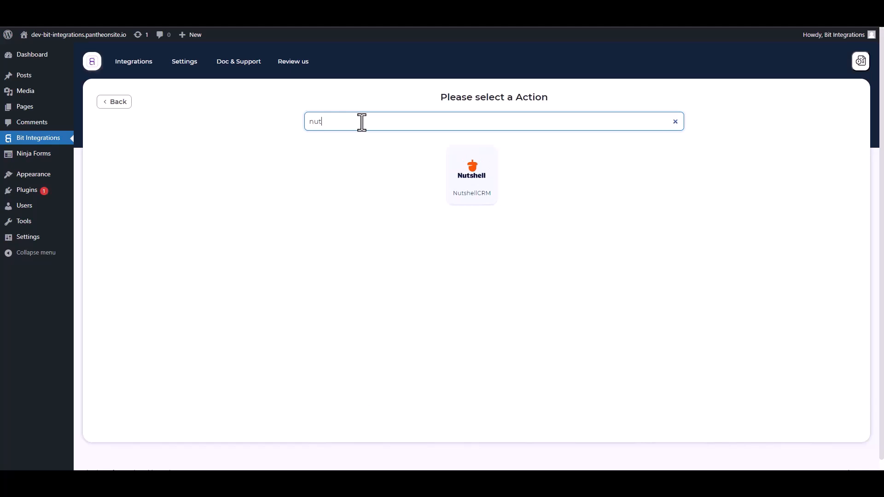
click(476, 188)
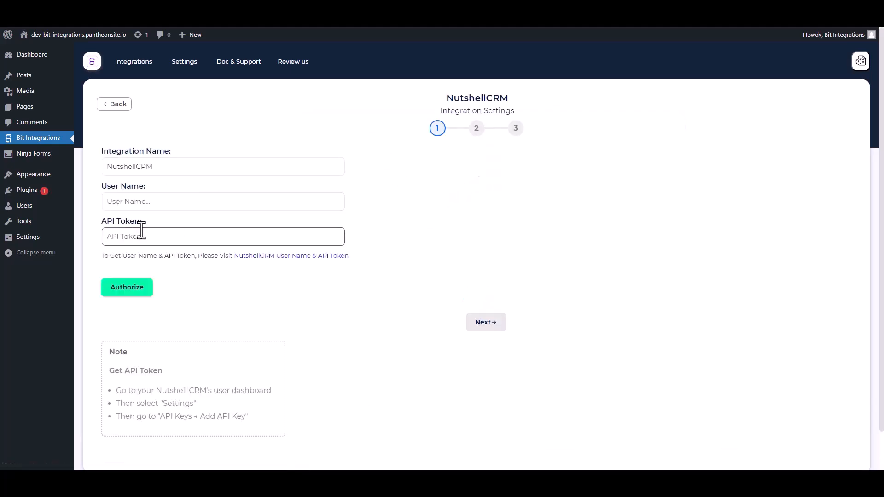
click(293, 259)
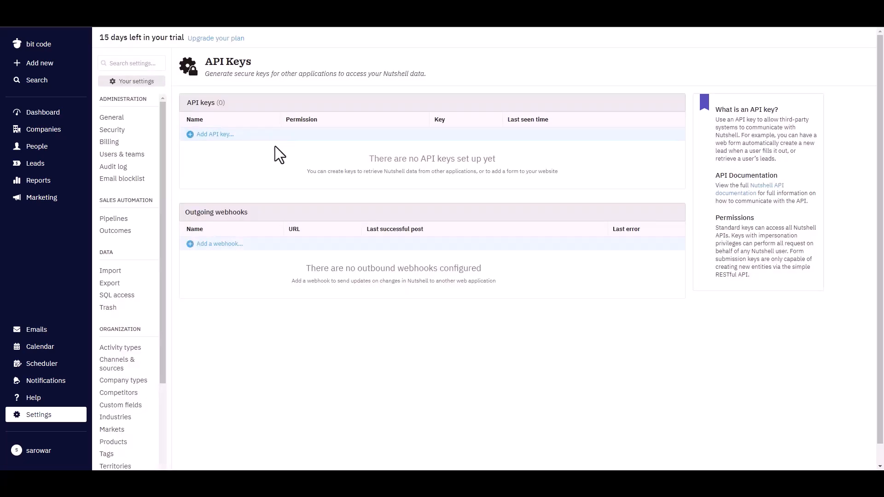
- Create a 'Bit Integration' API key with API + user impersonation permission and copy it
click(230, 135)
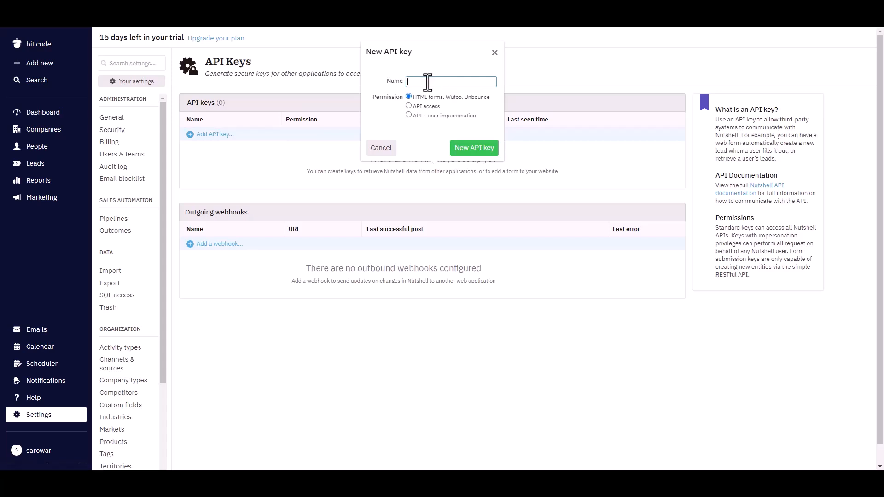
text(Bit Integrations)
click(408, 115)
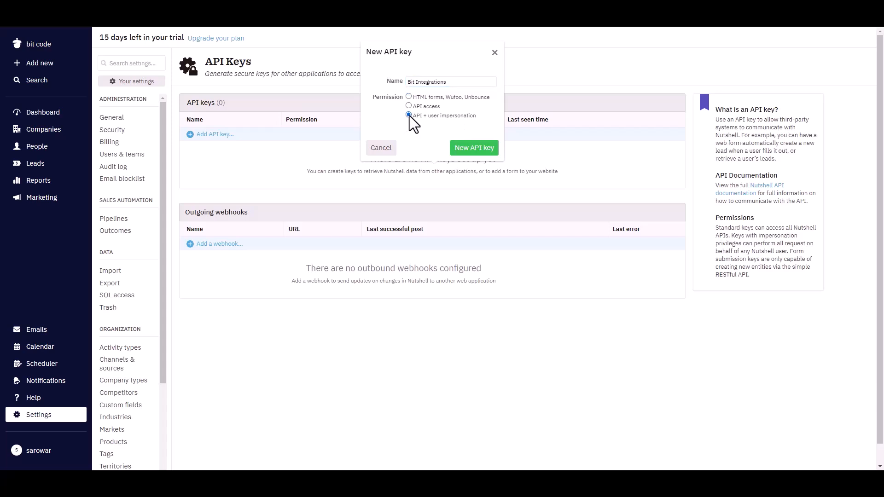
click(468, 152)
click(454, 170)
double_click(430, 132)
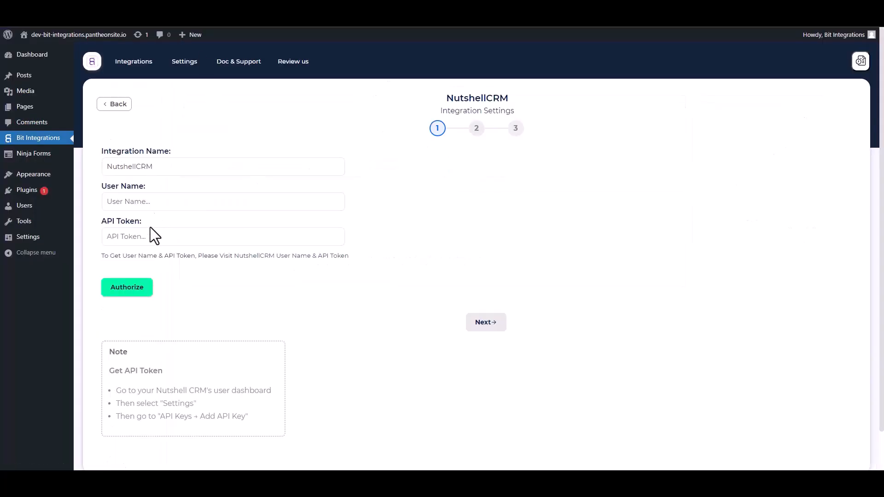
- Paste the key as the API Token, then copy the account user's e-mail from Users and teams
click(147, 236)
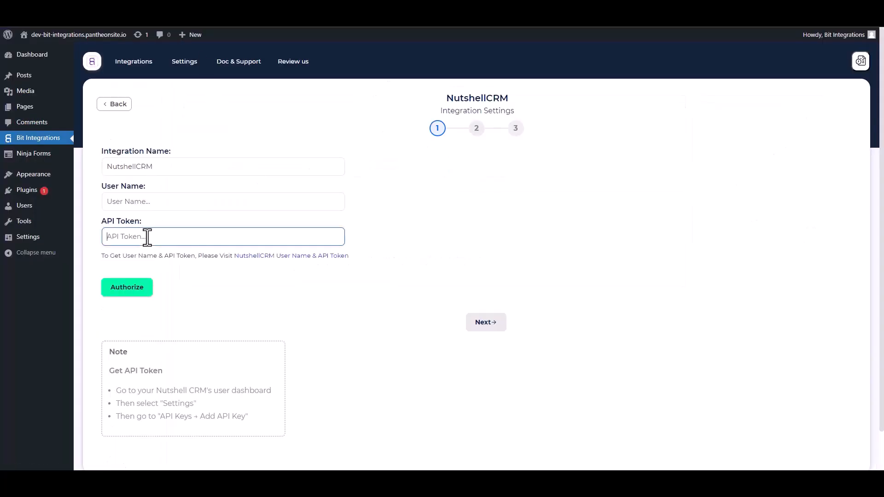
key(ctrl+v)
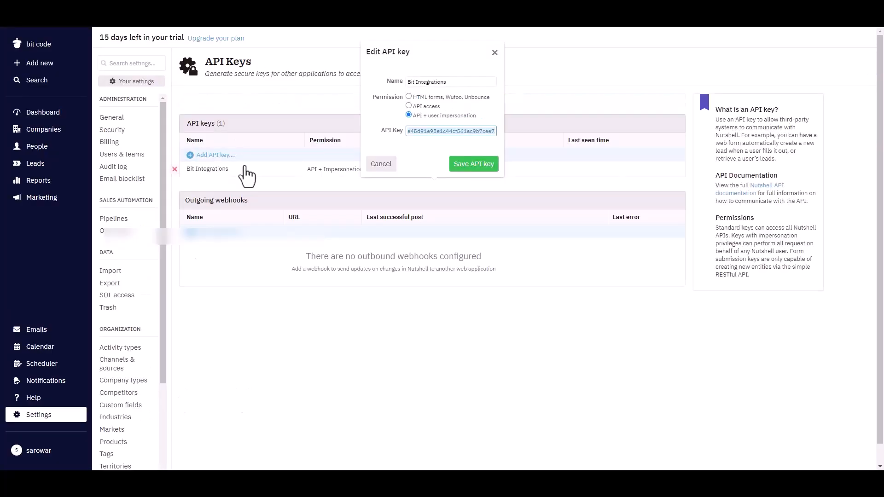
click(122, 156)
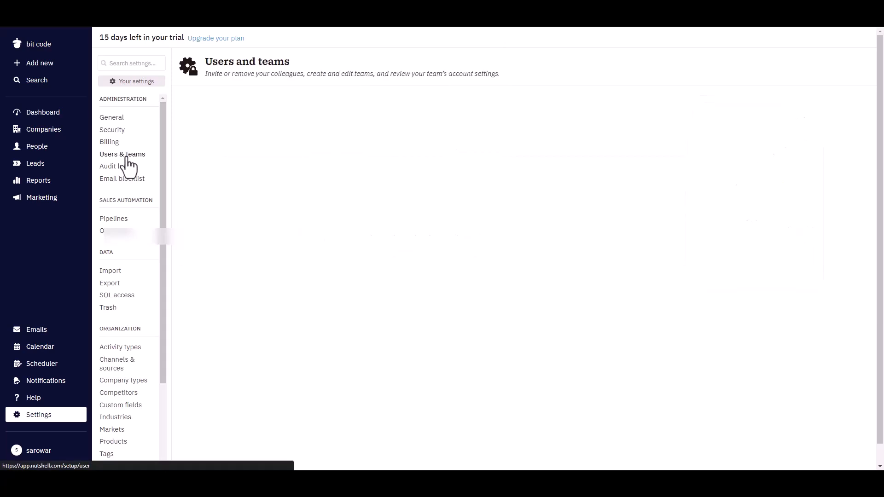
drag(472, 133, 400, 137)
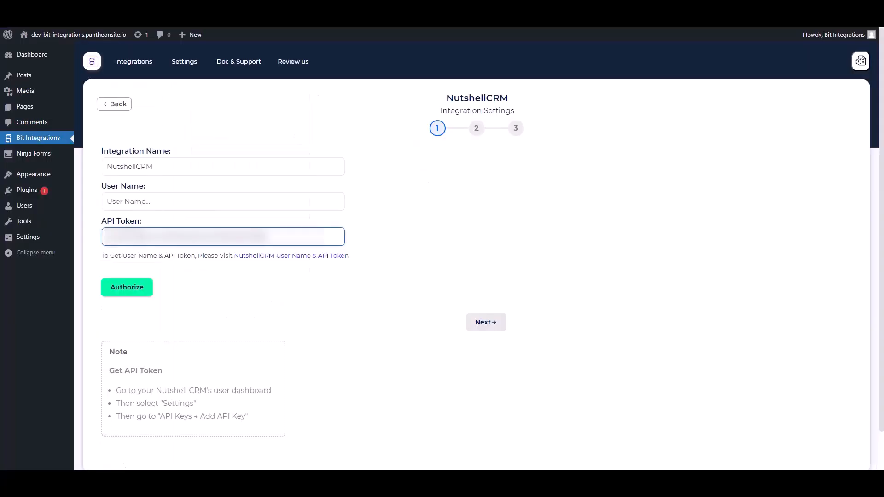
- Authorize NutshellCRM using the copied e-mail as User Name and continue to action selection
click(164, 201)
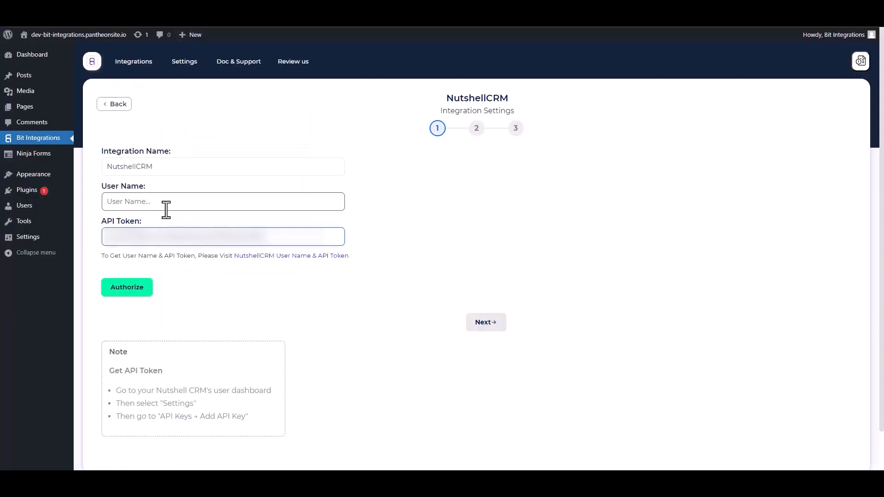
key(ctrl+v)
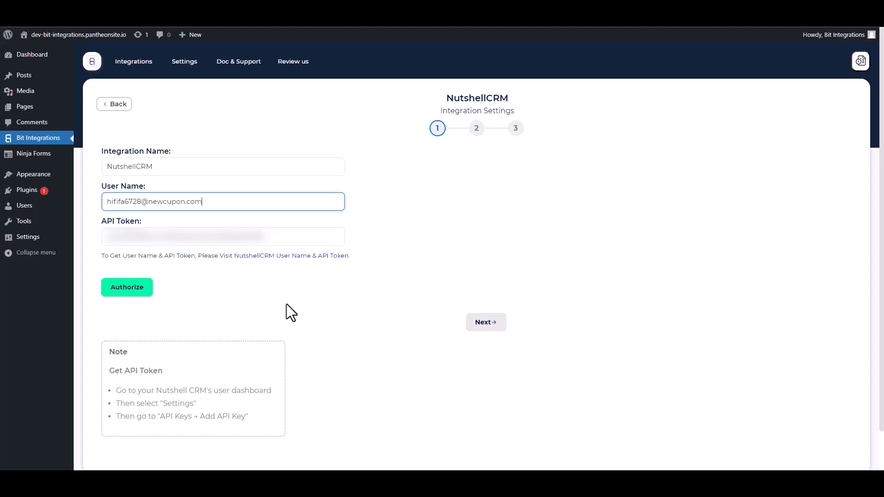
click(126, 294)
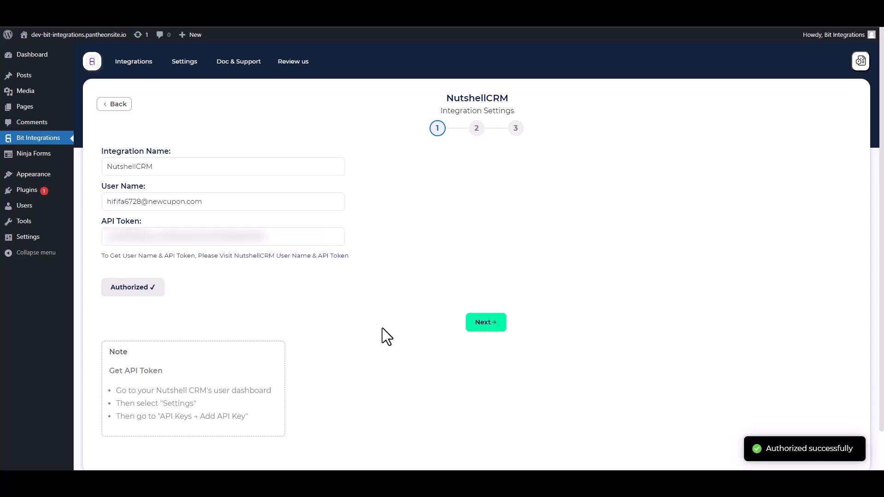
click(486, 323)
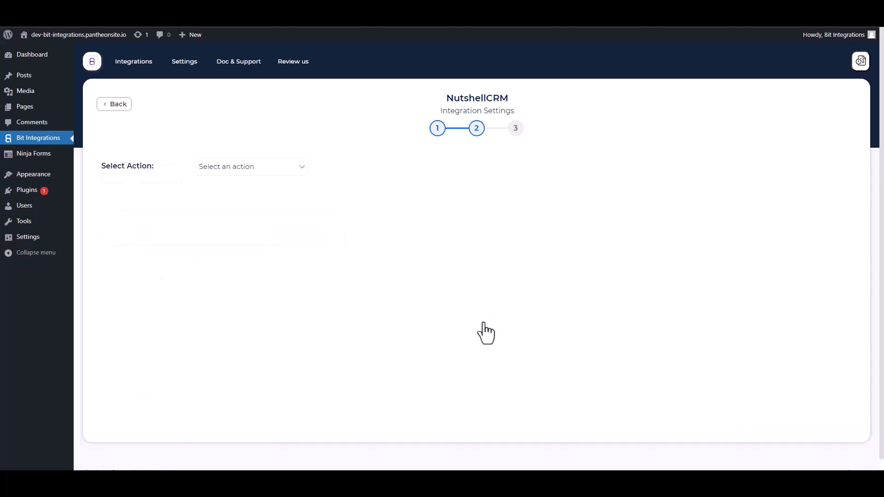
- Choose Create People and map the form's First Name and Email fields
click(277, 174)
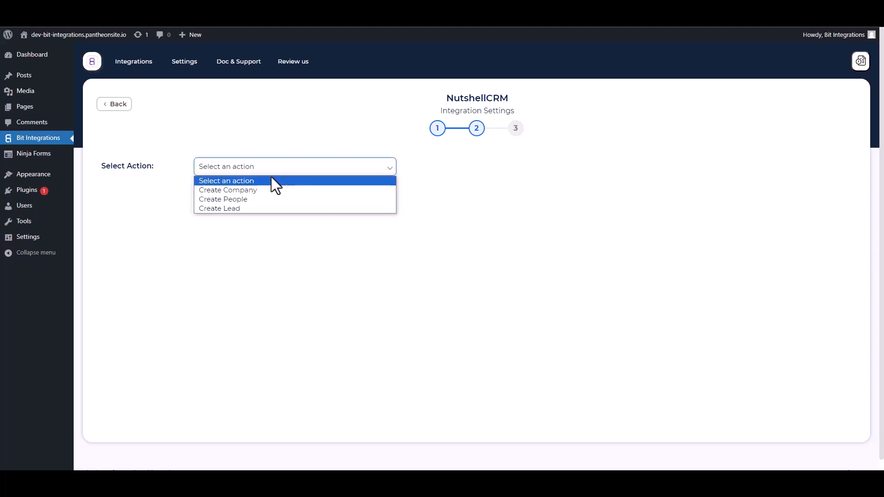
click(244, 200)
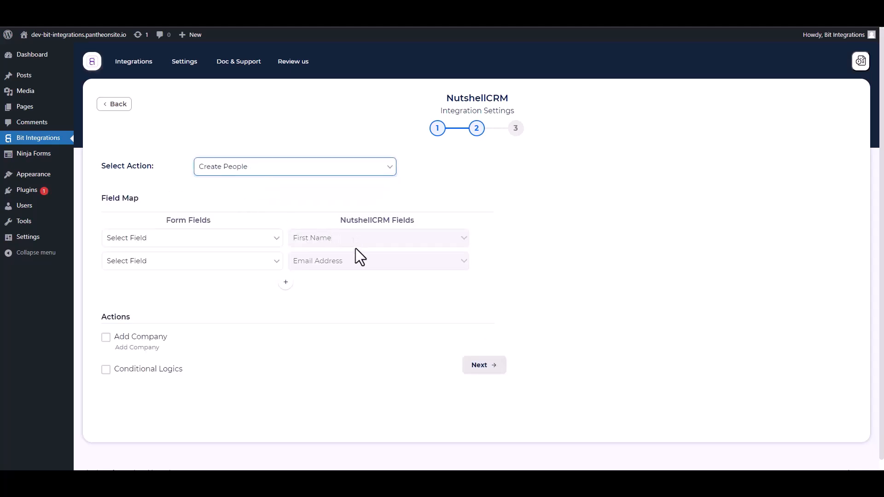
click(192, 243)
click(152, 272)
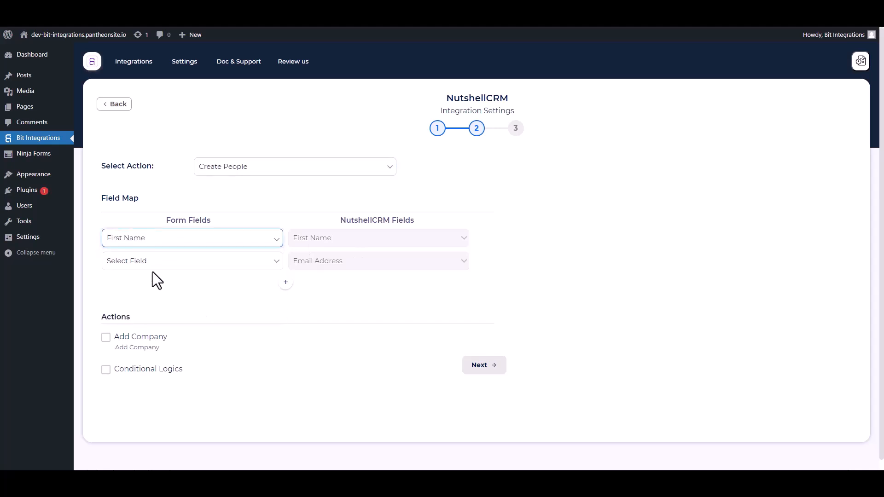
click(184, 267)
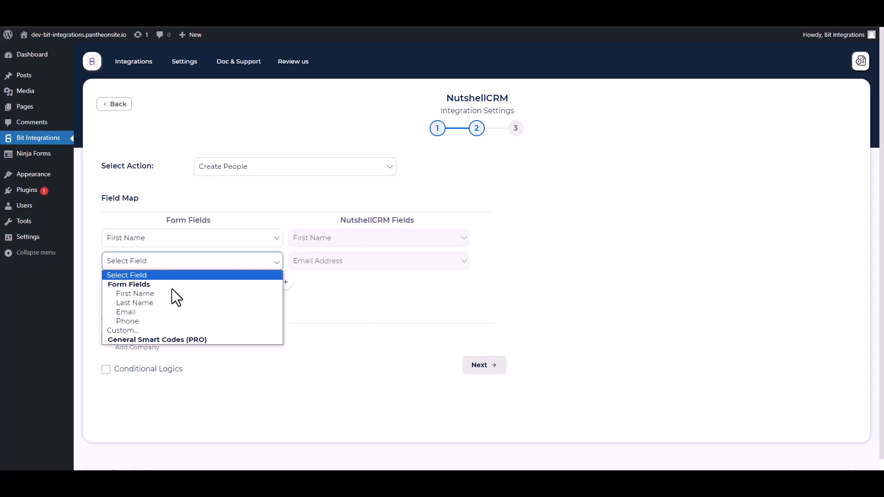
click(138, 310)
- Add mapping rows for Last Name and Phone Number from the form's Last Name and Phone
click(286, 282)
click(306, 288)
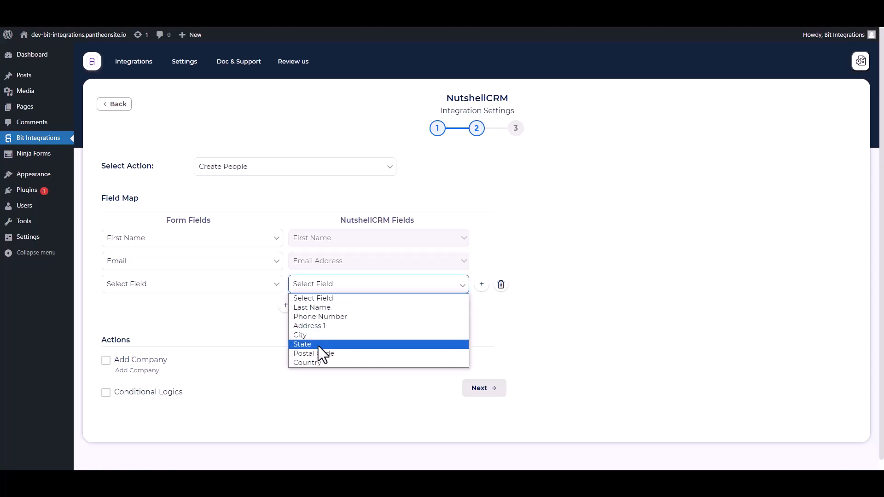
click(317, 310)
click(221, 286)
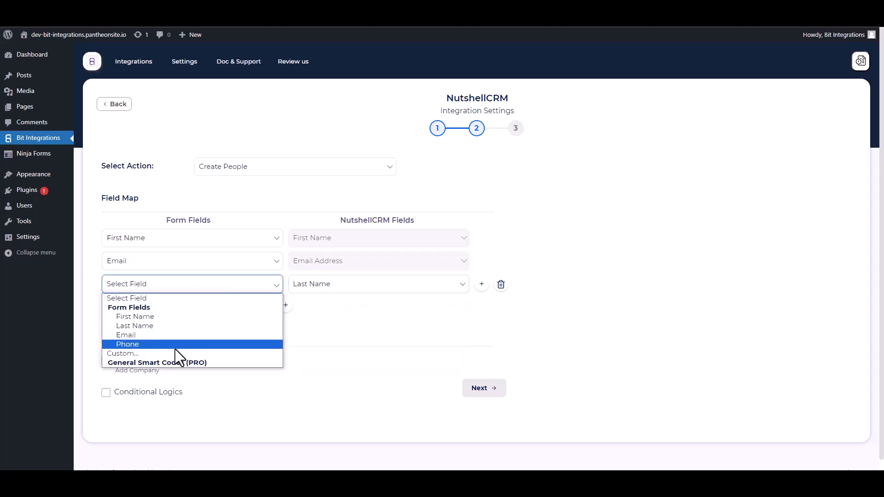
click(137, 326)
click(286, 305)
click(292, 307)
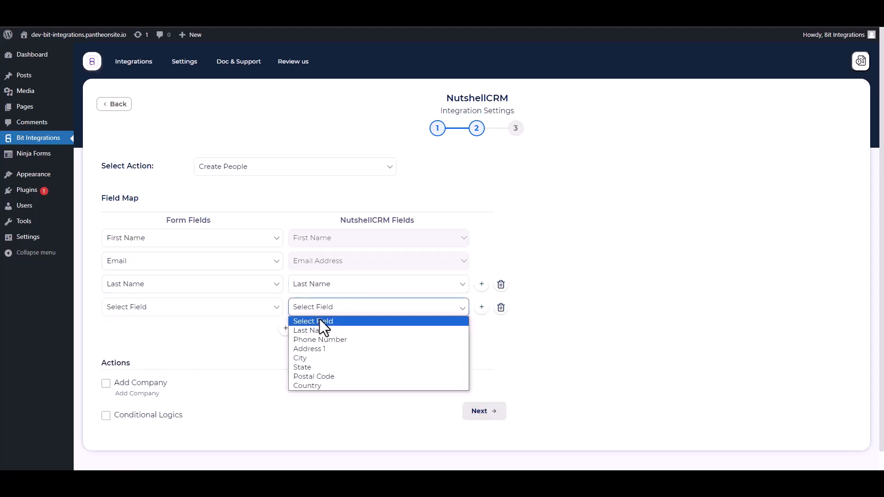
click(311, 341)
click(189, 307)
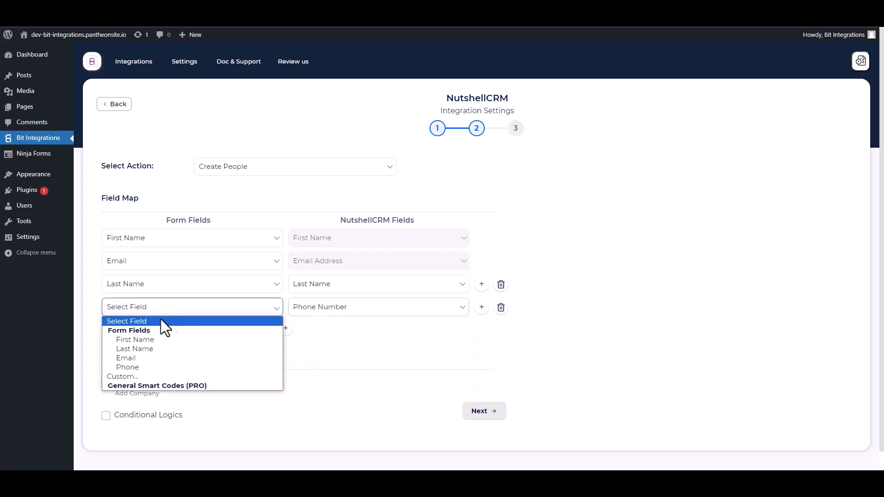
click(136, 365)
- Leave conditional logic off, then finish and save the NutshellCRM integration
scroll(266, 307, down, 1)
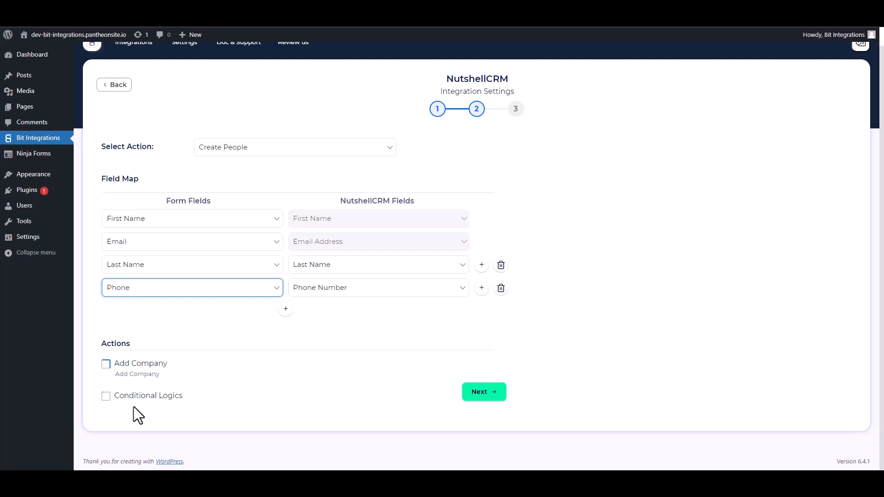
click(106, 396)
scroll(221, 357, down, 2)
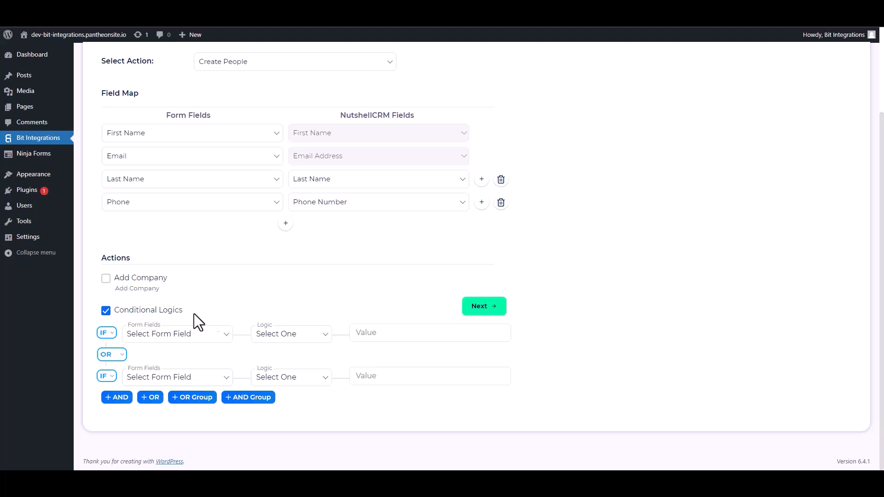
click(106, 311)
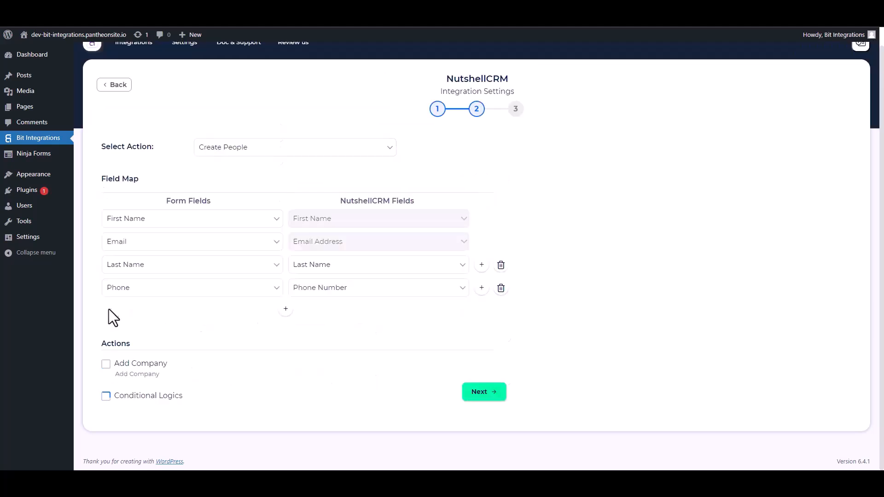
click(464, 385)
click(465, 196)
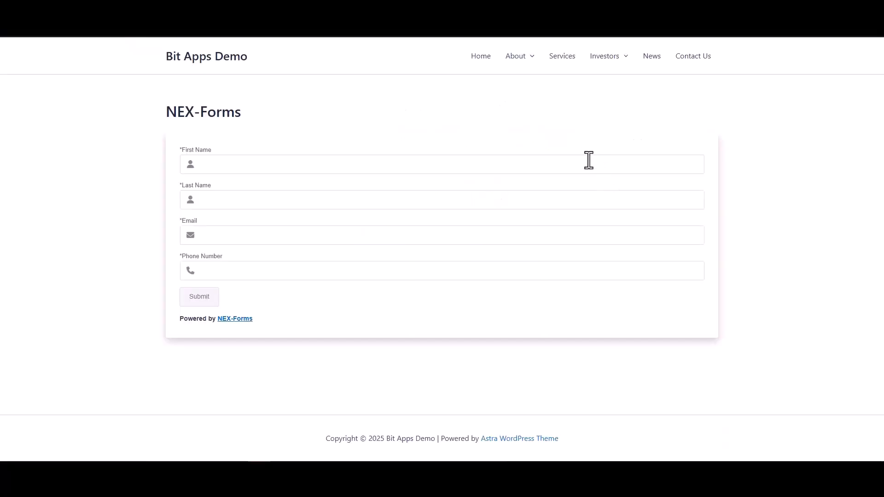
click(588, 164)
- Submit a test entry named Bit Integrations with a support e-mail and phone number
text(Bit)
click(665, 206)
text(Integrations)
click(617, 236)
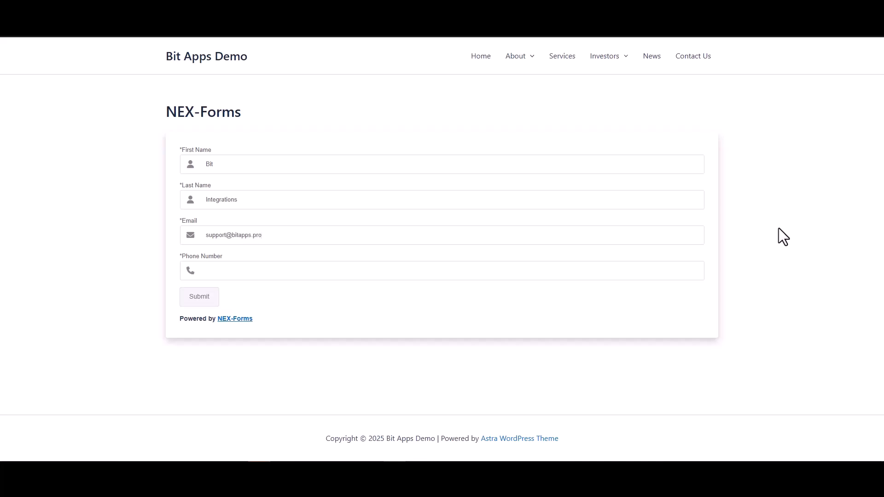
click(658, 270)
text(444555666)
click(200, 301)
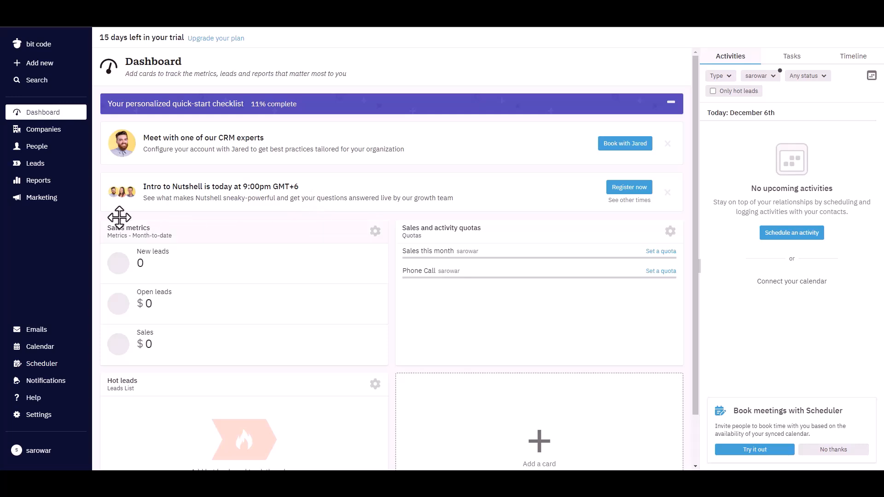
- Open Nutshell's People list to confirm the Bit Integrations contact was created
click(36, 149)
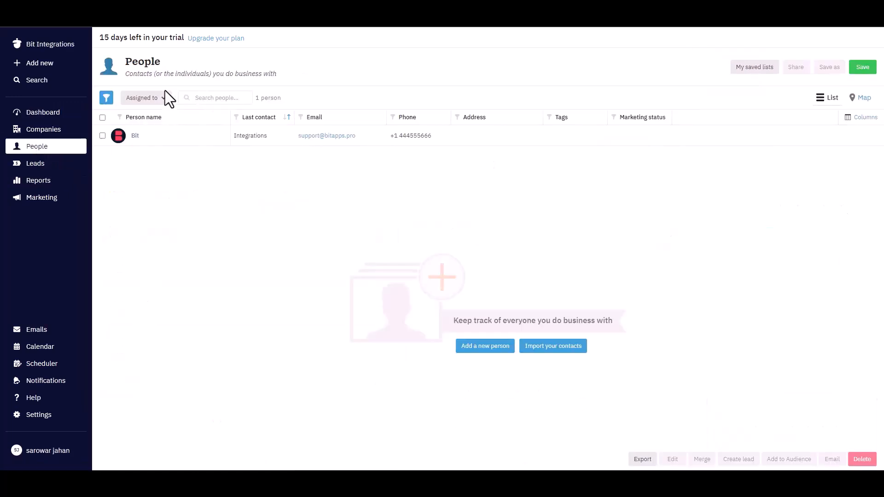